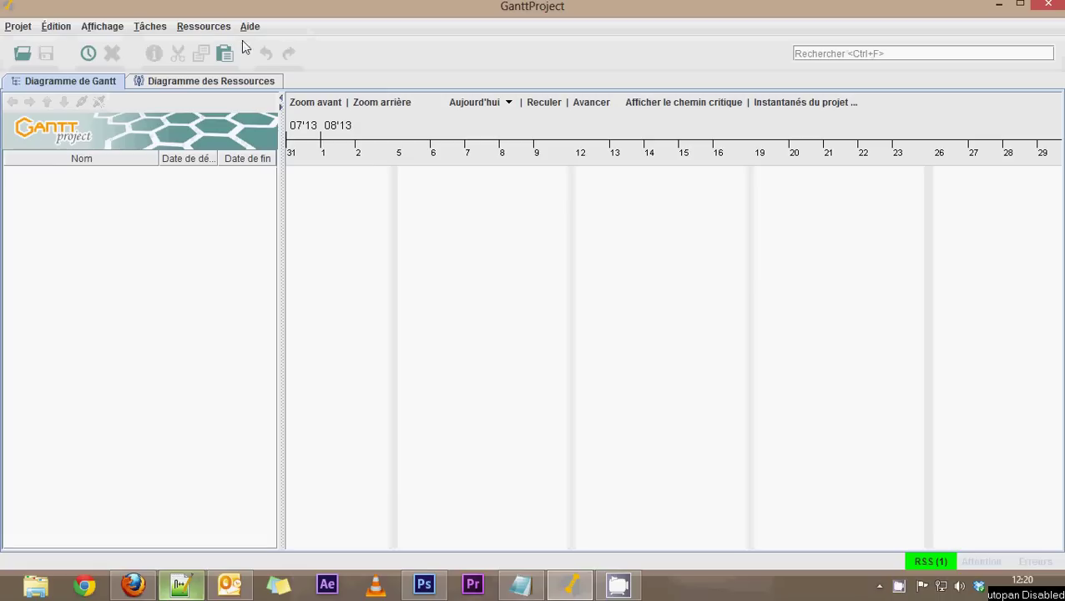
# Step: Check the program's version in its About information and browse the empty chart's timeline back to early July 2013
pyautogui.click(251, 27)
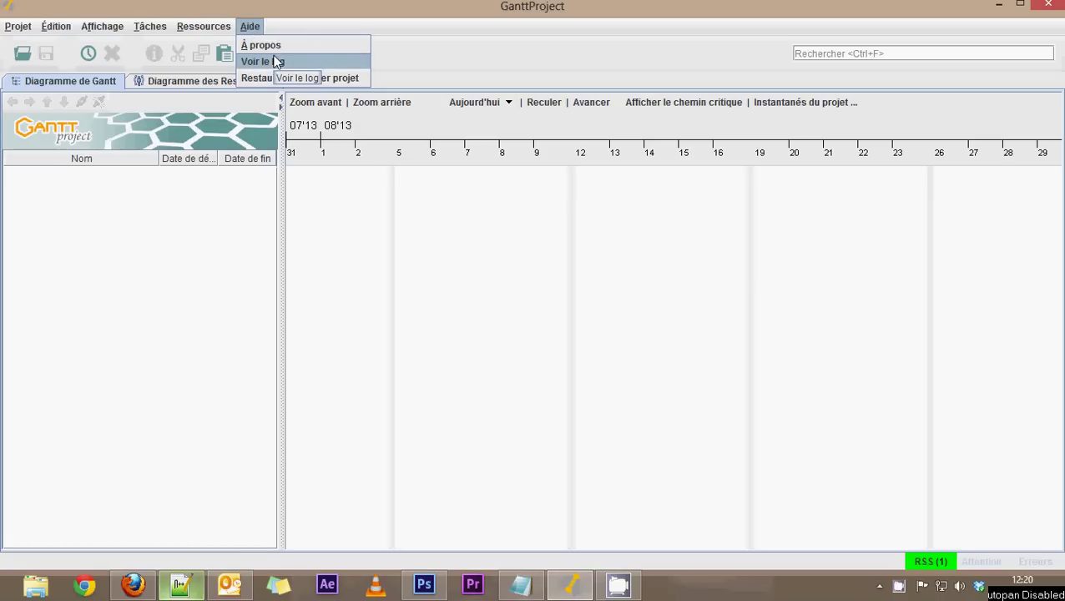
pyautogui.click(272, 45)
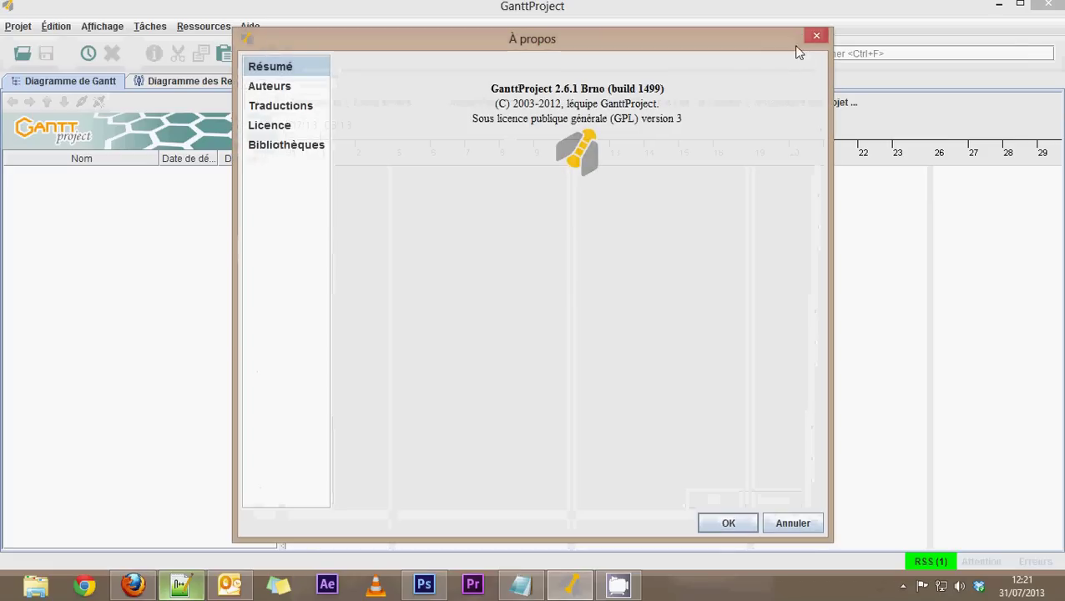
pyautogui.click(818, 37)
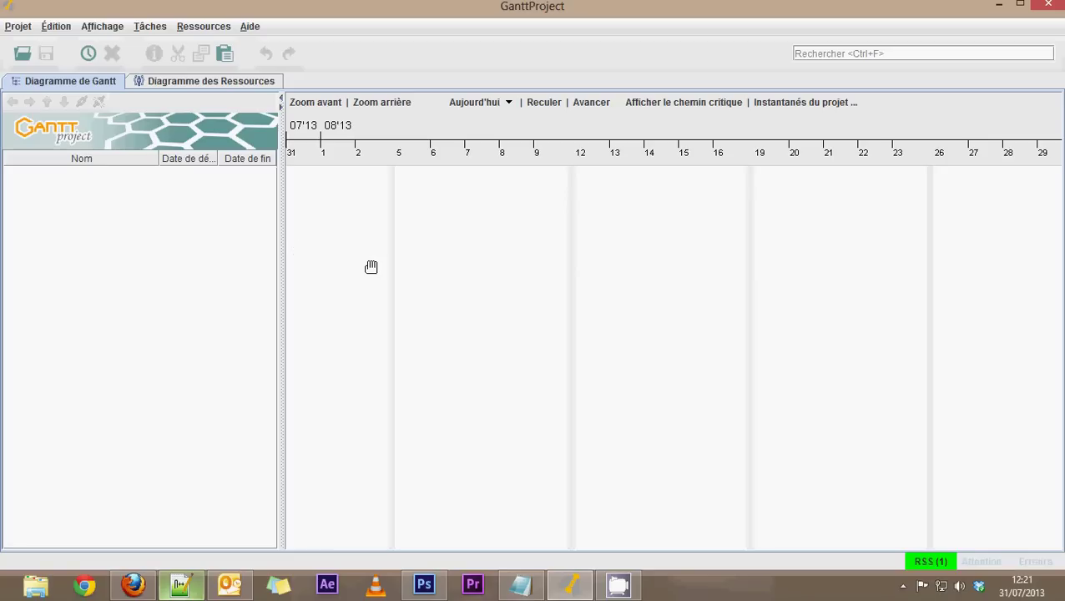
pyautogui.moveTo(371, 267); pyautogui.dragTo(437, 265)
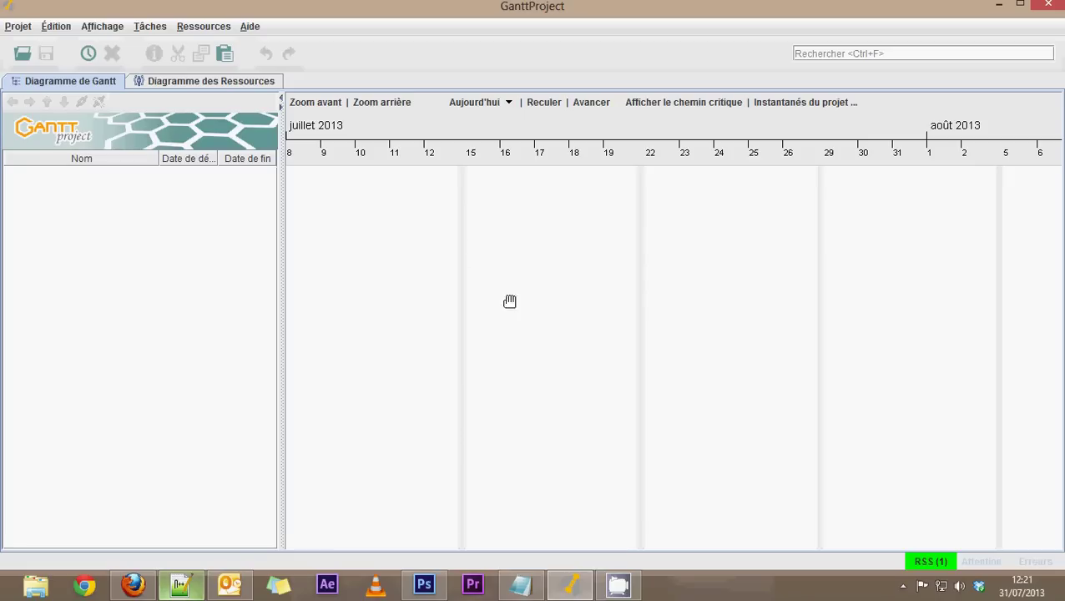
# Step: Open the project settings and name the project "planning test"
pyautogui.click(23, 27)
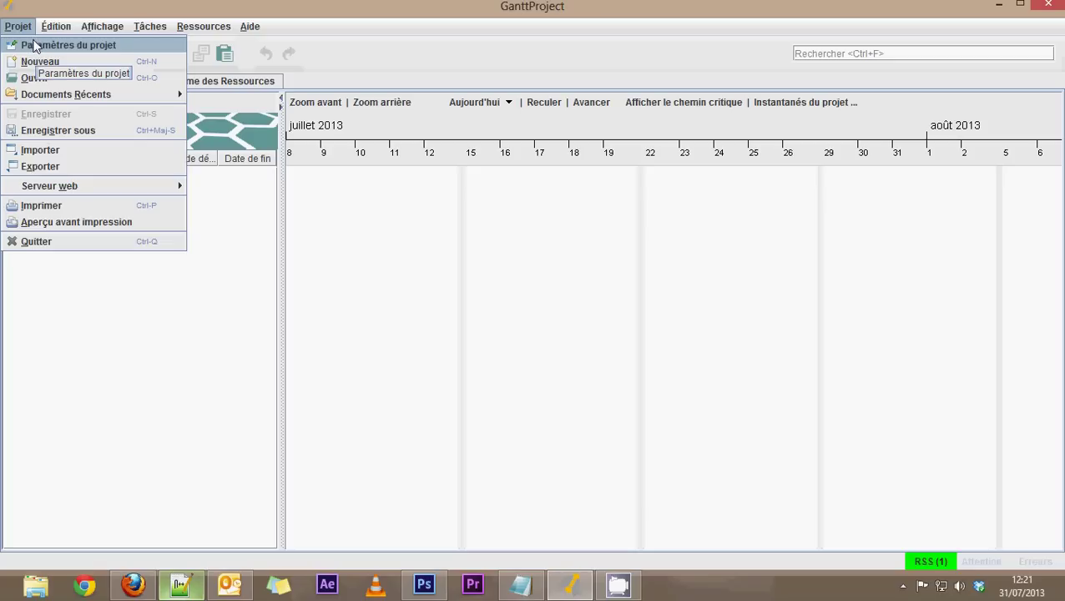
pyautogui.click(31, 47)
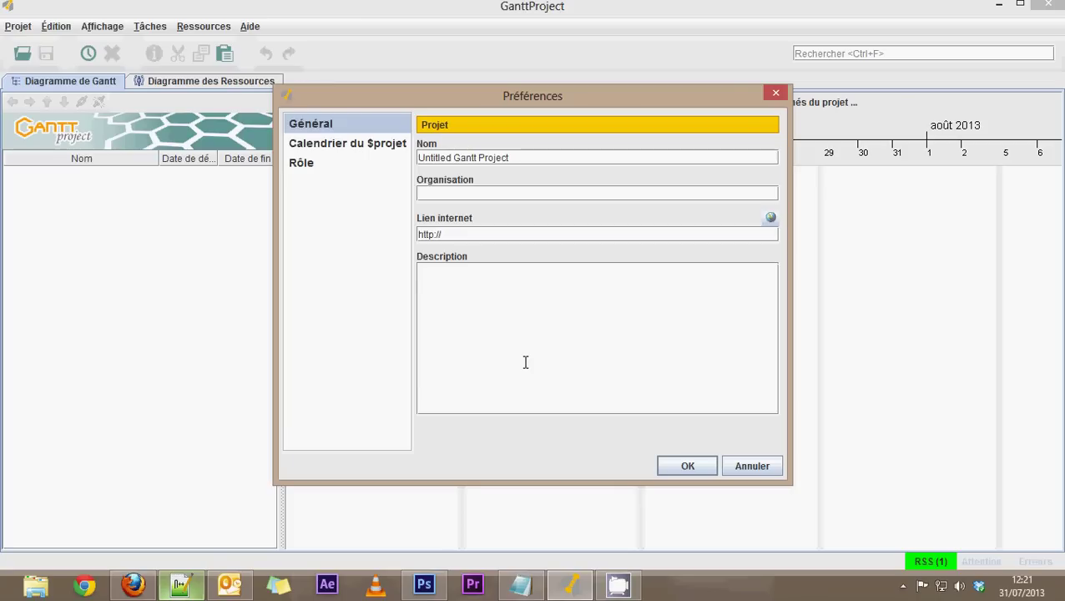
pyautogui.moveTo(525, 157); pyautogui.dragTo(337, 136)
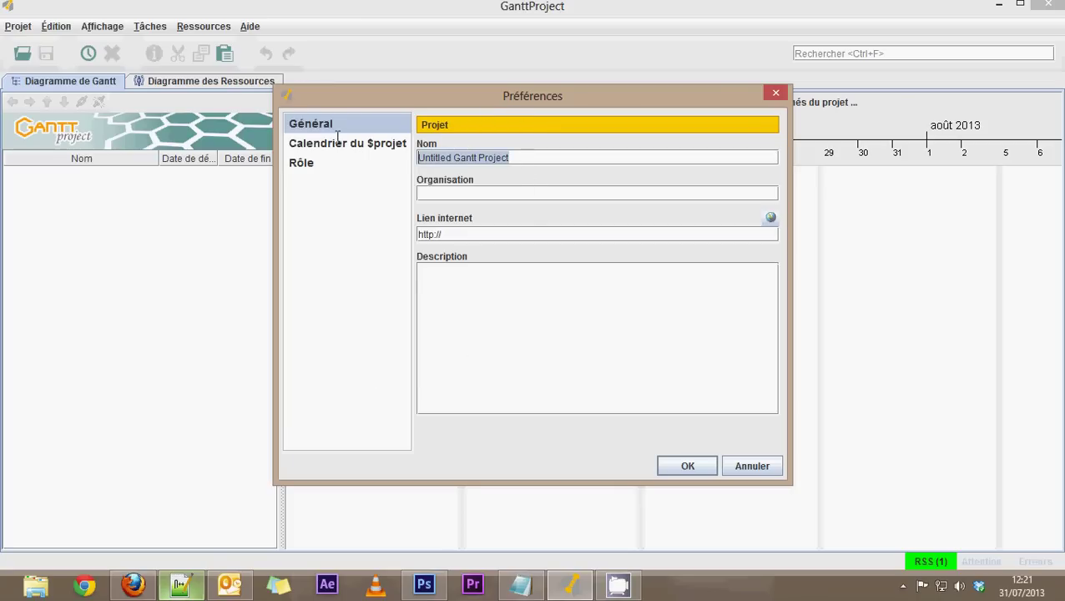
pyautogui.write('planni')
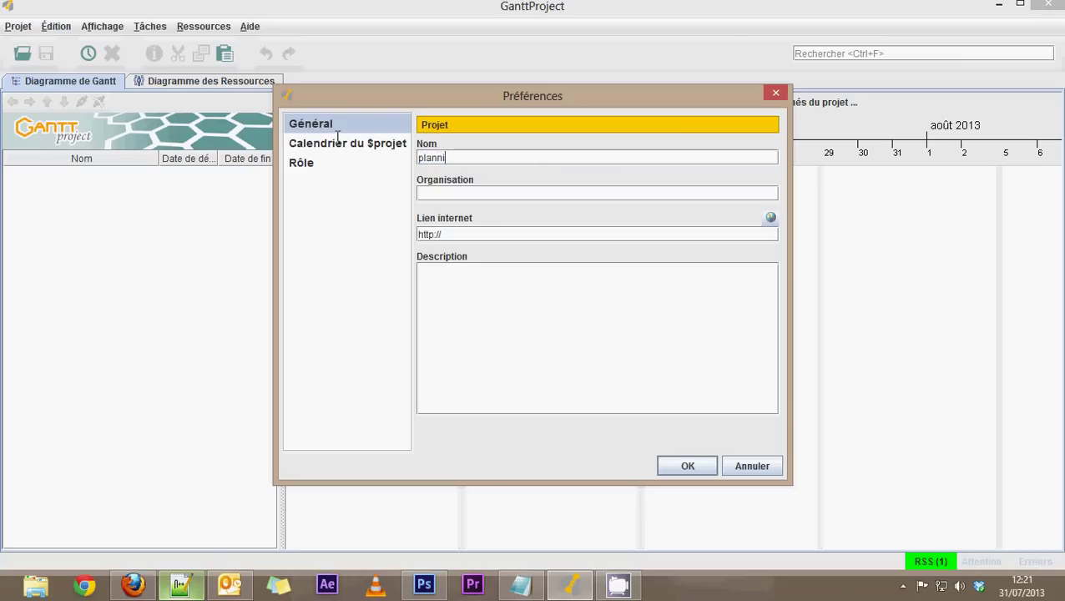
pyautogui.write('ng test')
pyautogui.click(489, 192)
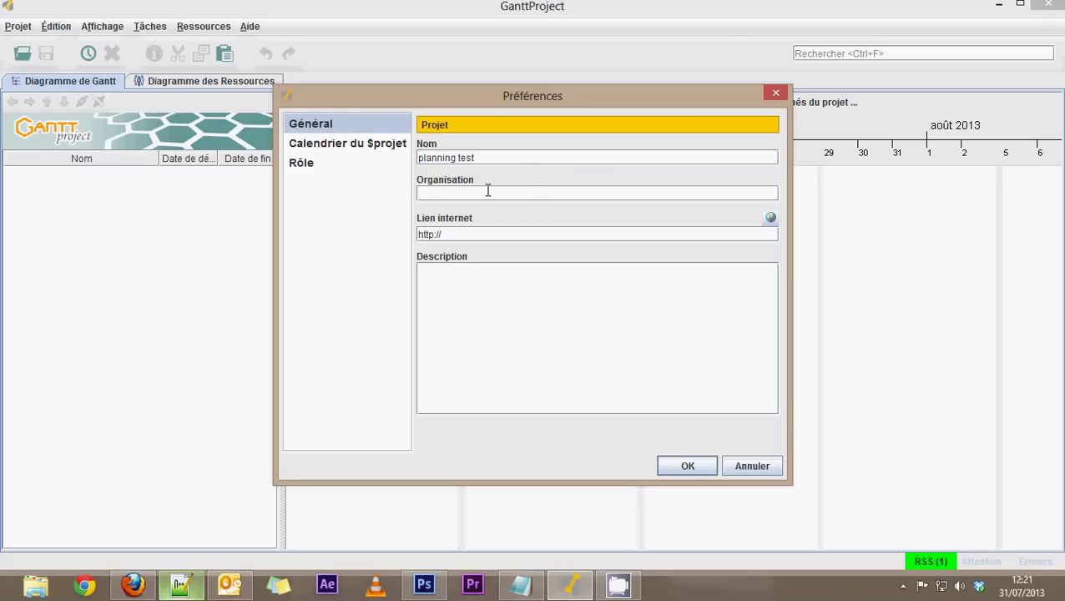
pyautogui.write('cfa stephenson')
pyautogui.click(440, 232)
pyautogui.write('www.cfa-stephe')
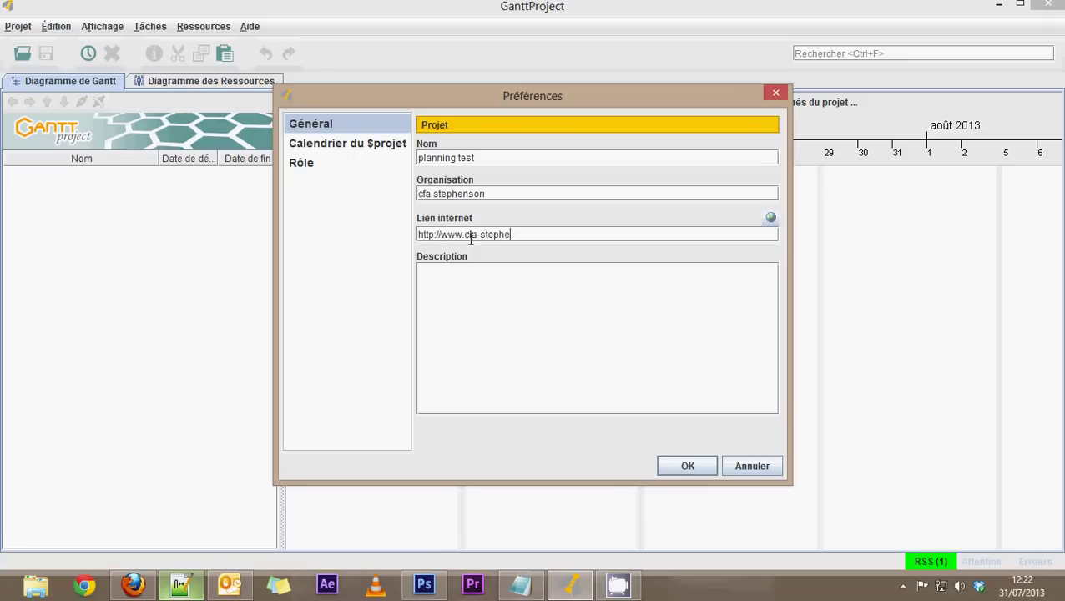
pyautogui.write('nson.fr')
# Step: Replace the web link's domain with the author's personal website and the organisation with the author's name
pyautogui.moveTo(560, 234); pyautogui.dragTo(465, 234)
pyautogui.write('benjaminmousnier.com')
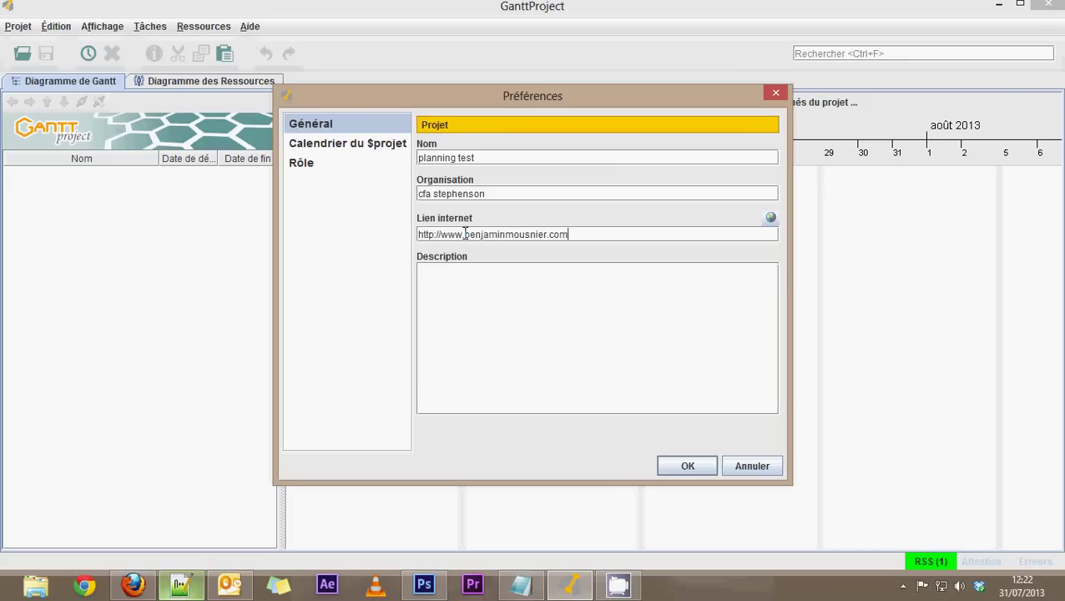
pyautogui.moveTo(496, 194); pyautogui.dragTo(255, 192)
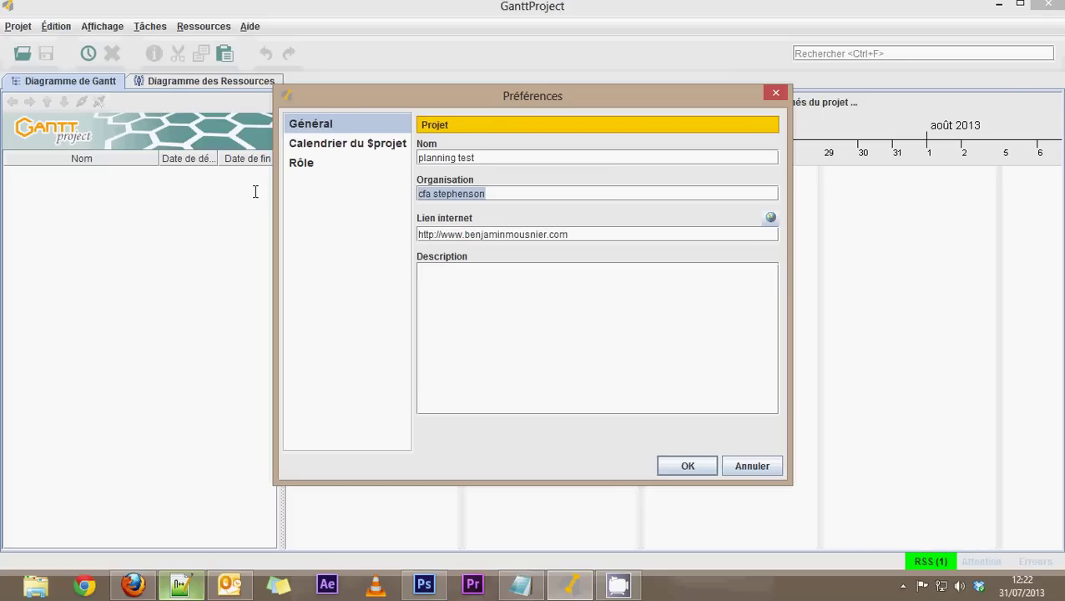
pyautogui.write('Bmousnier')
pyautogui.click(531, 342)
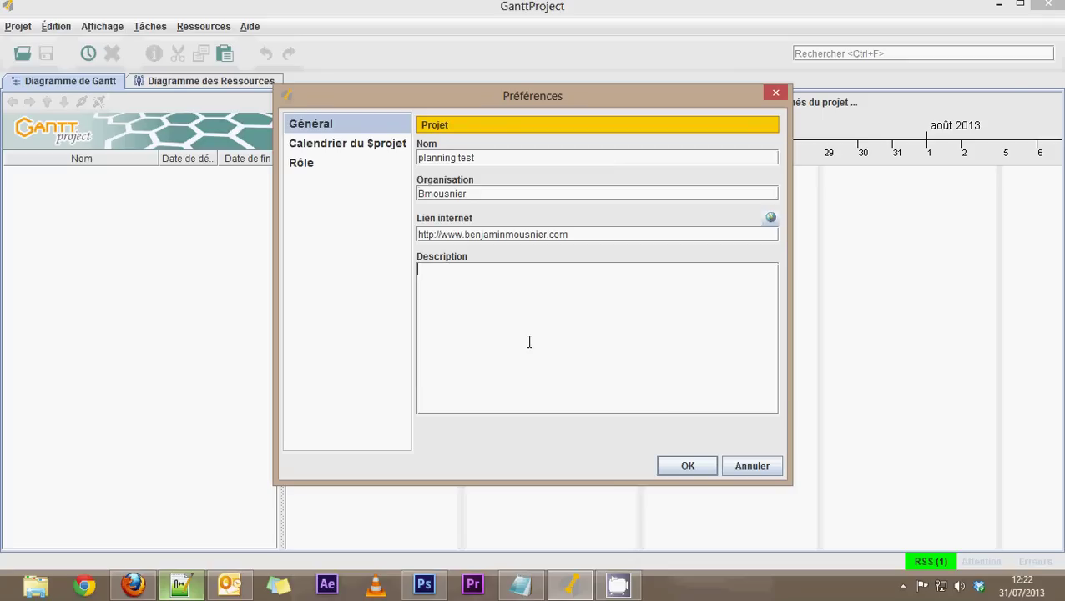
# Step: Try switching Saturday, Sunday and Monday as weekend days in the project calendar, leaving Saturday and Sunday as the weekend
pyautogui.click(309, 148)
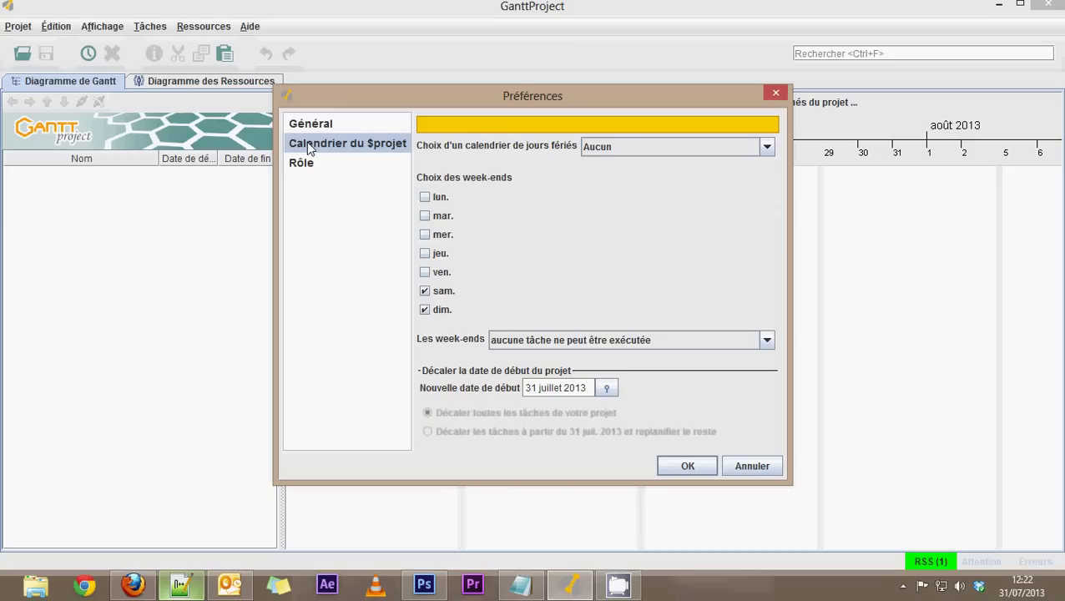
pyautogui.click(424, 291)
pyautogui.click(425, 310)
pyautogui.click(425, 309)
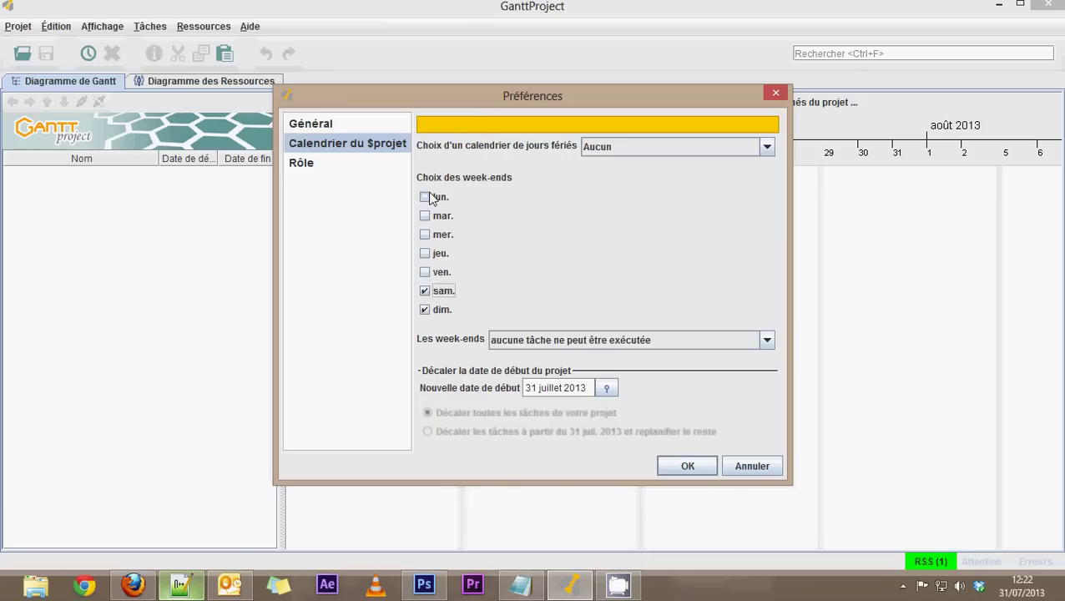
pyautogui.click(424, 290)
pyautogui.click(424, 197)
pyautogui.click(424, 290)
pyautogui.click(425, 309)
pyautogui.click(425, 310)
pyautogui.click(431, 294)
# Step: In the project calendar, keep weekends set to "aucune tâche ne peut être exécutée" and choose France as the public holiday calendar
pyautogui.click(606, 342)
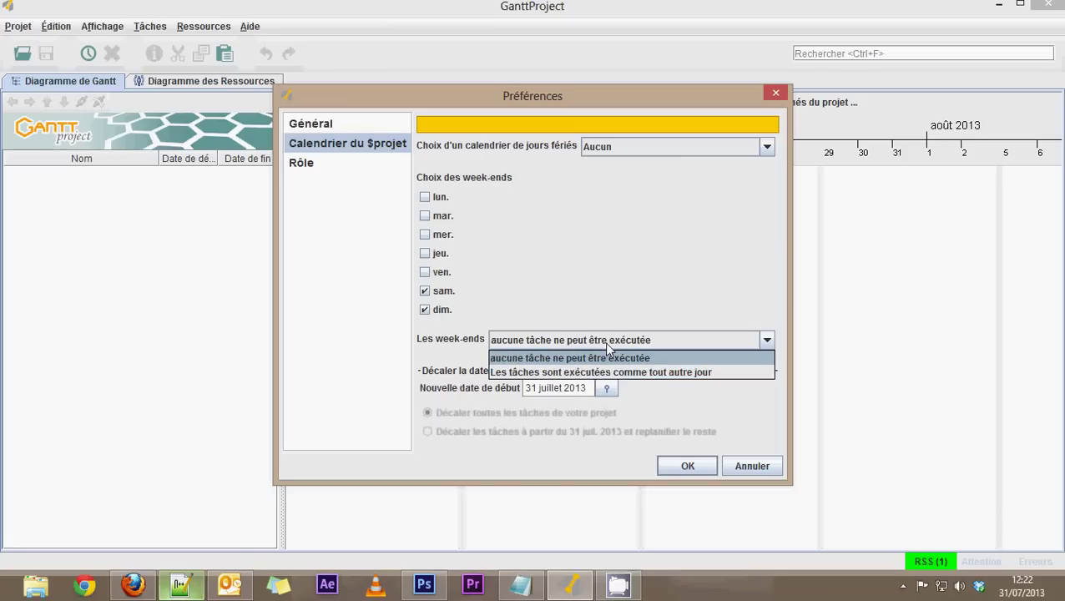
pyautogui.click(553, 339)
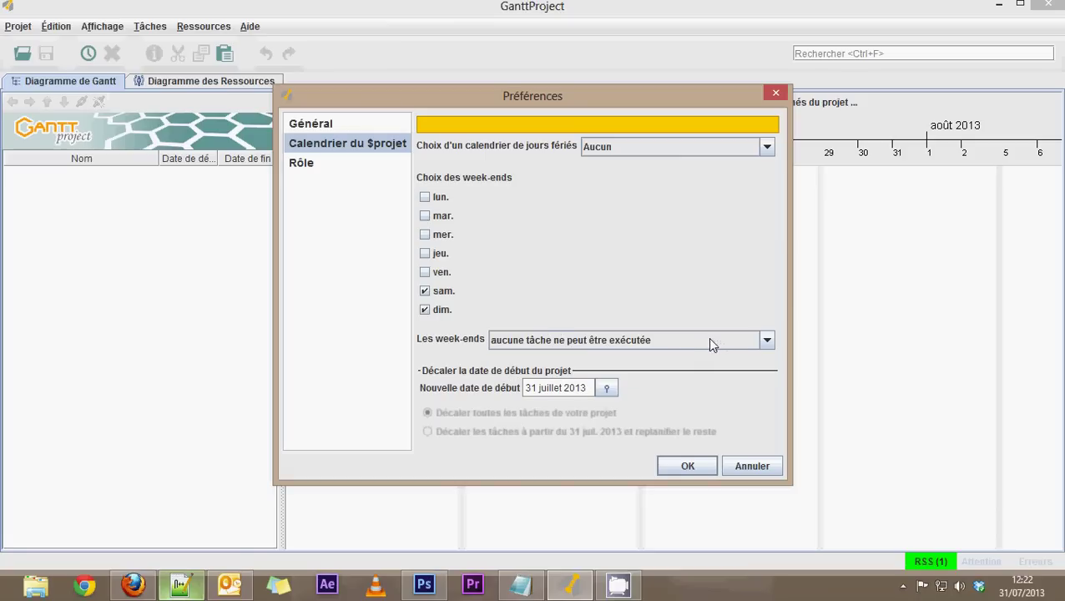
pyautogui.click(618, 147)
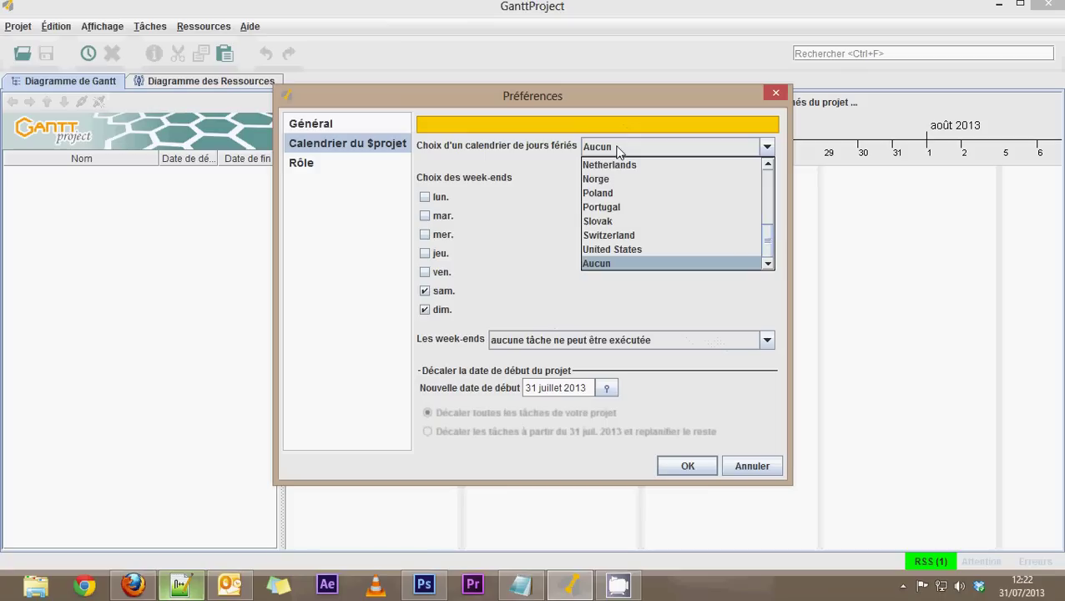
pyautogui.moveTo(768, 239); pyautogui.dragTo(767, 189)
pyautogui.click(620, 233)
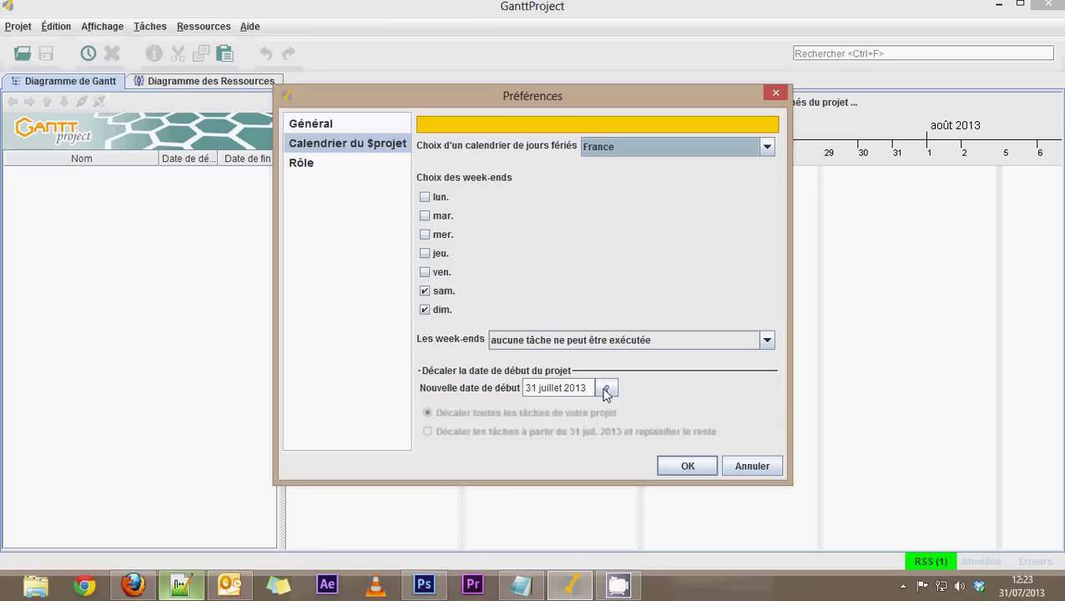
# Step: Review the role, calendar and general sections of the project settings and apply the settings
pyautogui.click(315, 165)
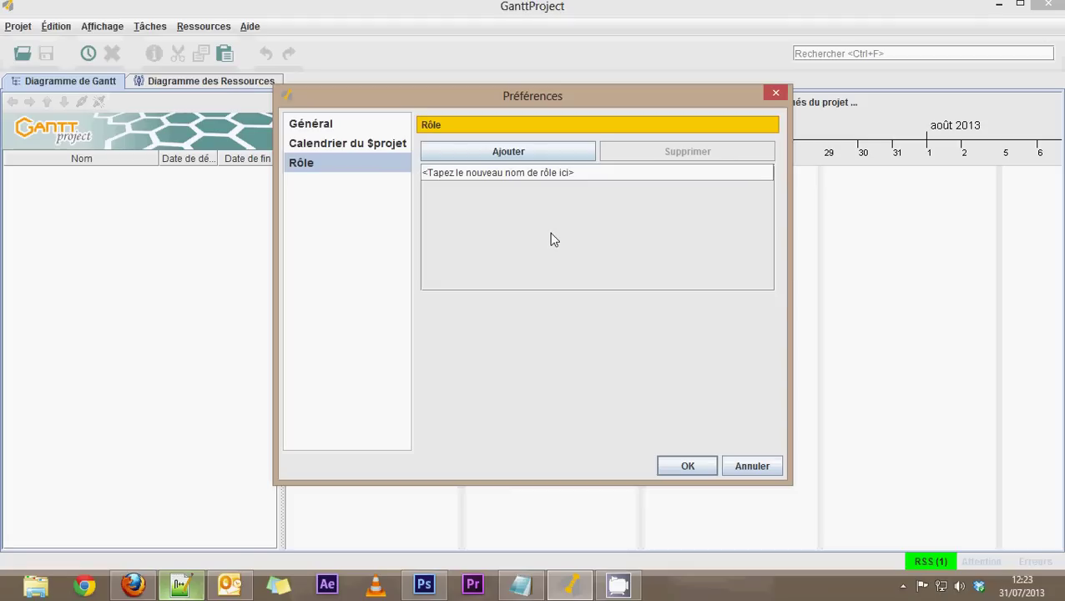
pyautogui.click(341, 144)
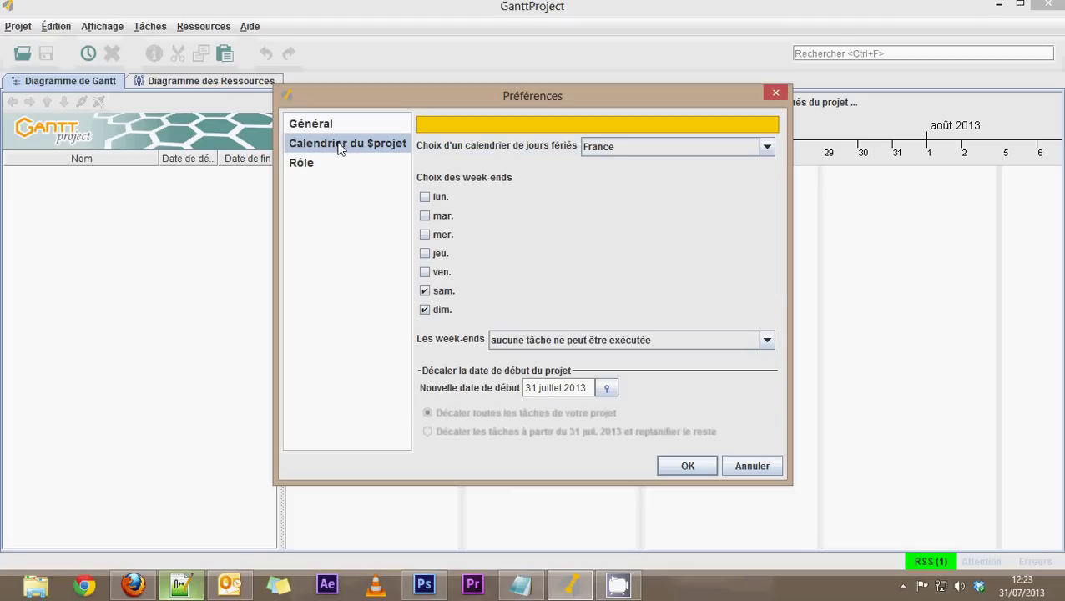
pyautogui.click(326, 128)
pyautogui.click(322, 146)
pyautogui.click(310, 162)
pyautogui.click(312, 124)
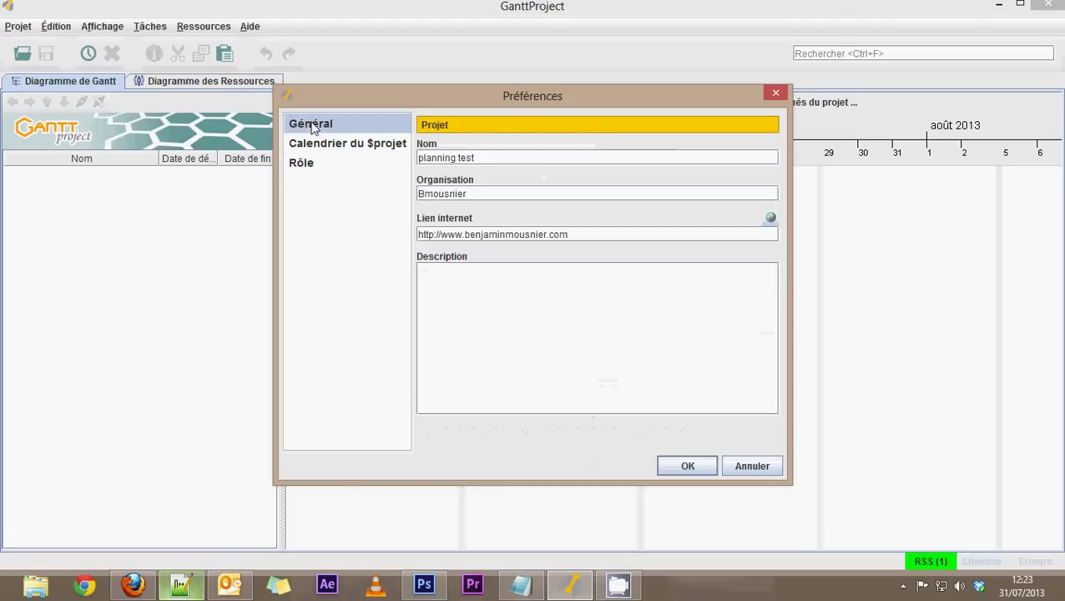
pyautogui.click(310, 144)
pyautogui.click(311, 164)
pyautogui.click(314, 125)
pyautogui.click(316, 144)
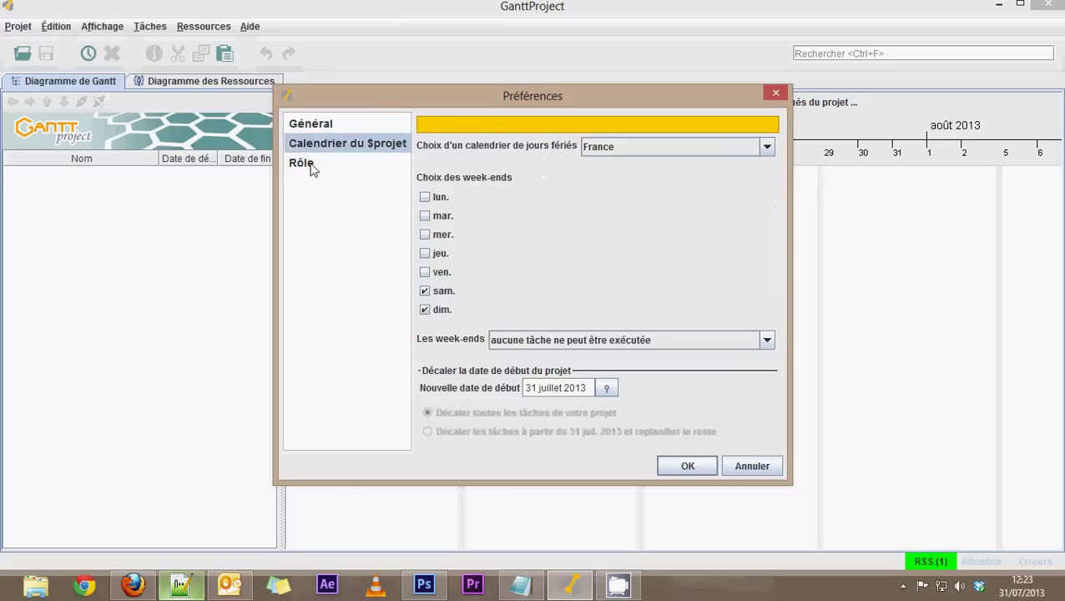
pyautogui.click(317, 163)
pyautogui.click(315, 124)
pyautogui.click(315, 145)
pyautogui.click(318, 164)
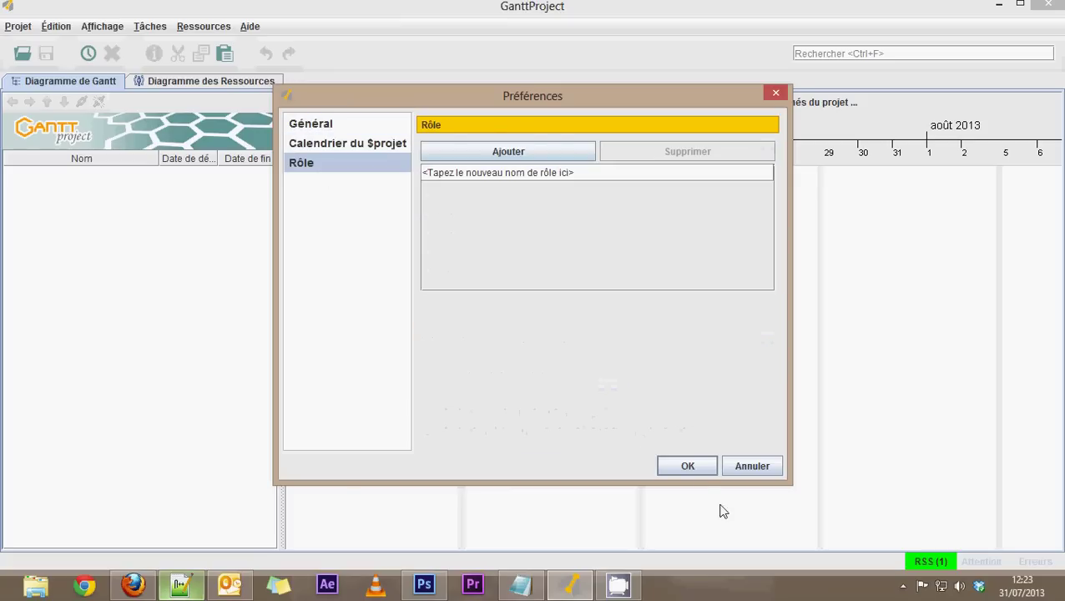
pyautogui.click(688, 466)
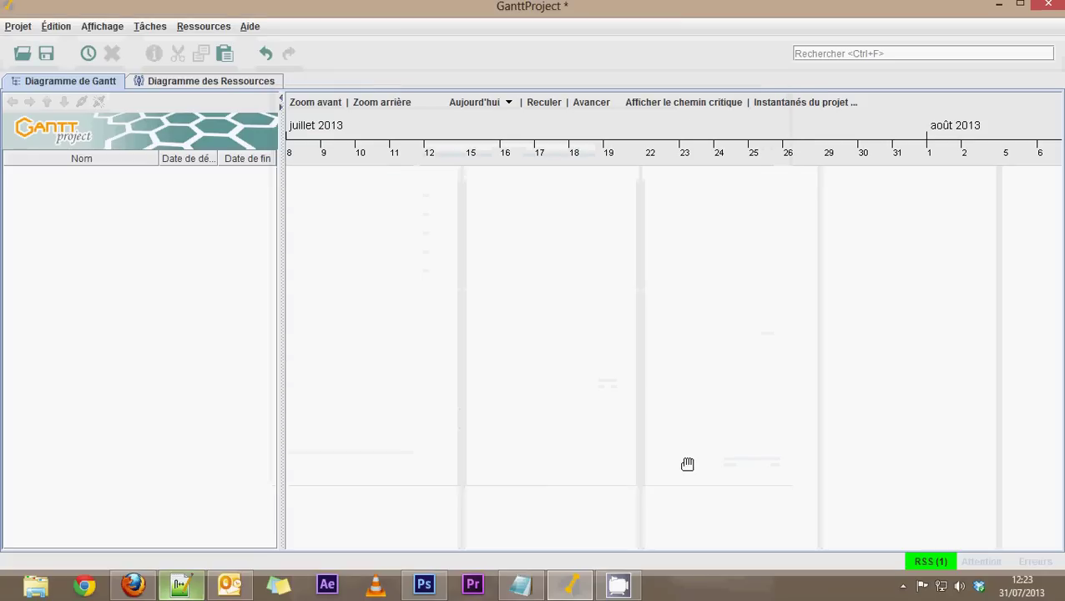